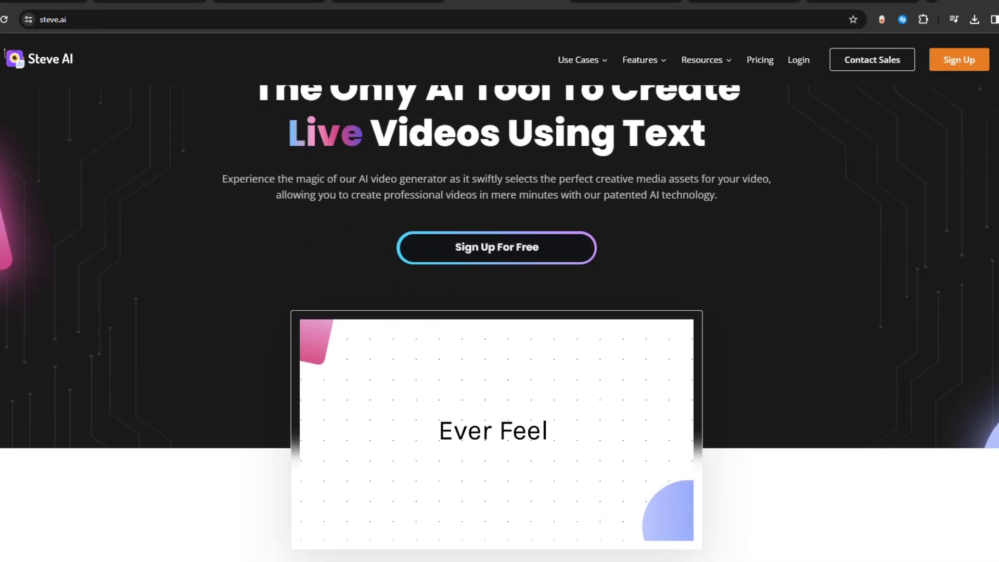
scroll(500, 281, "down", 3)
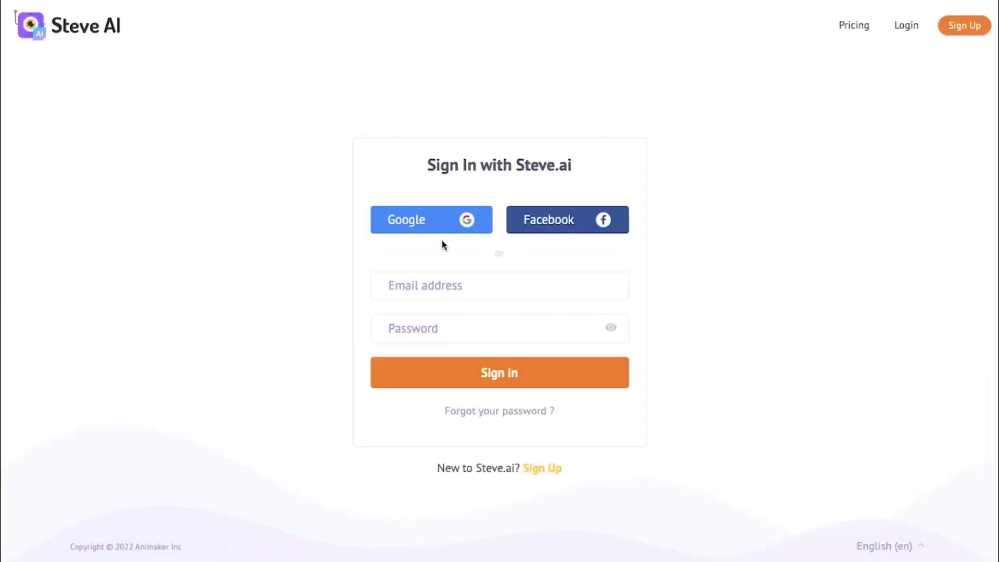
- Sign in with the account e-mail and password, then start a new Text to Animation project
left_click(426, 327)
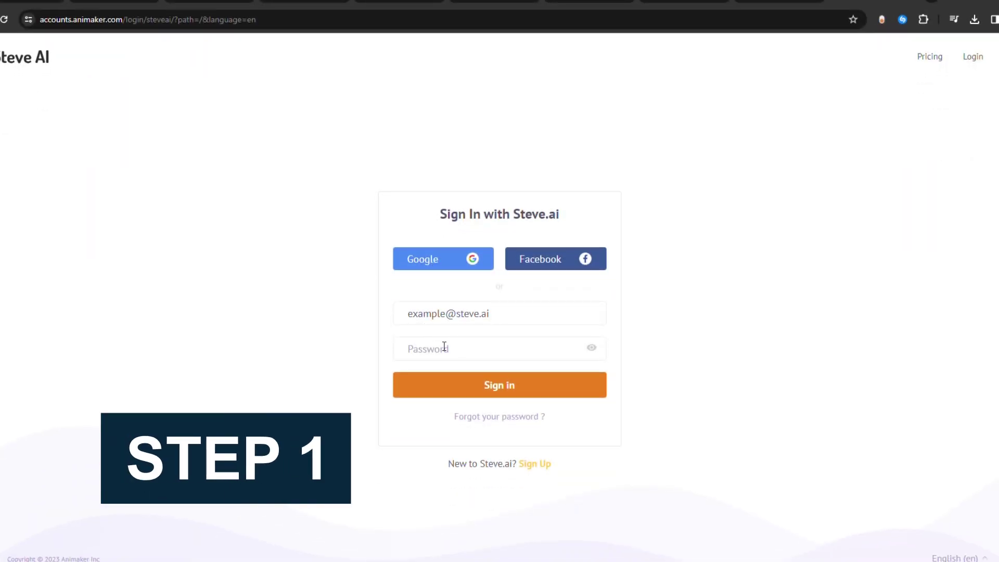
left_click(444, 348)
type("12345678")
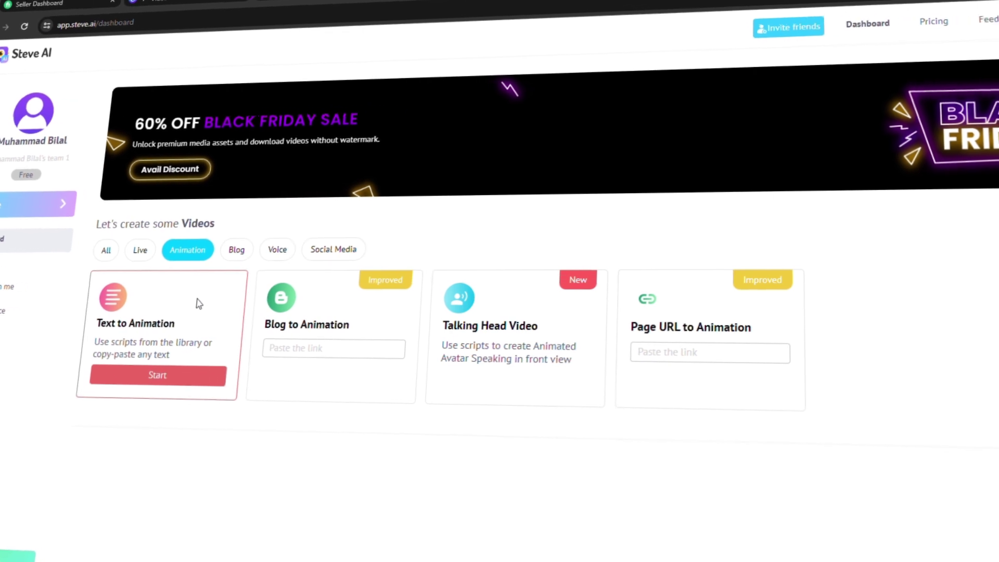
left_click(149, 377)
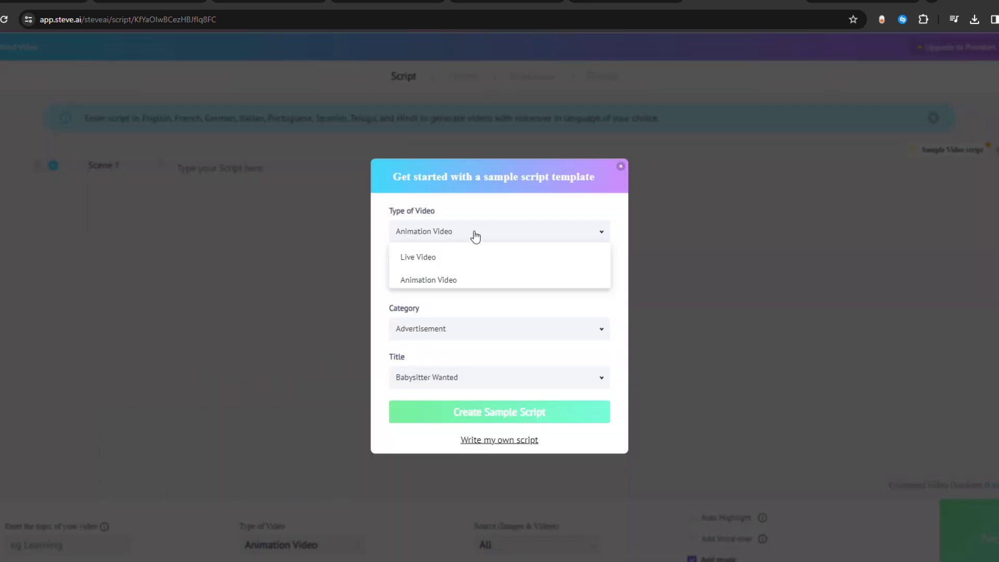
- Create the Babysitter Wanted sample script as an Animation Video, review its scenes, and continue
left_click(491, 418)
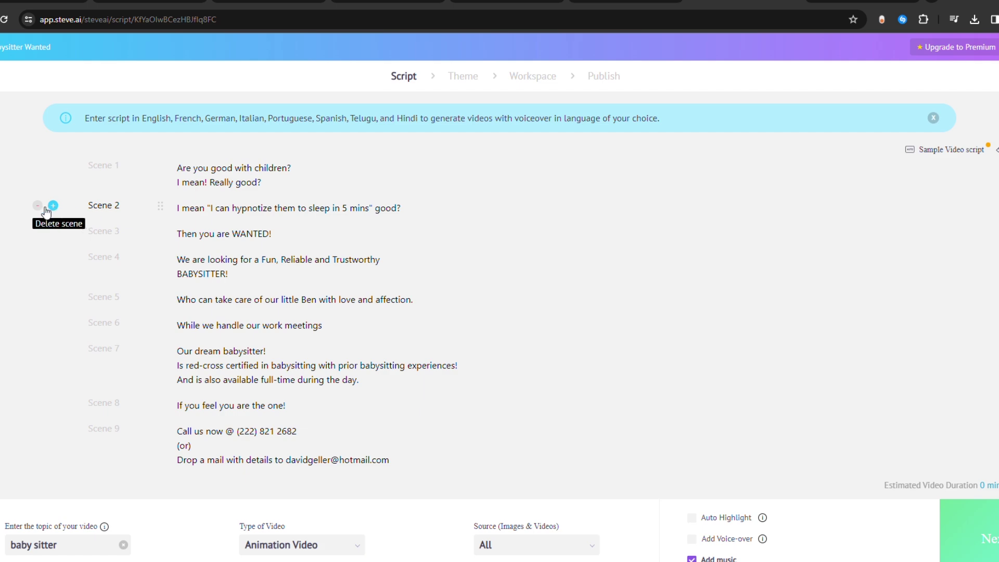
scroll(520, 249, "down", 2)
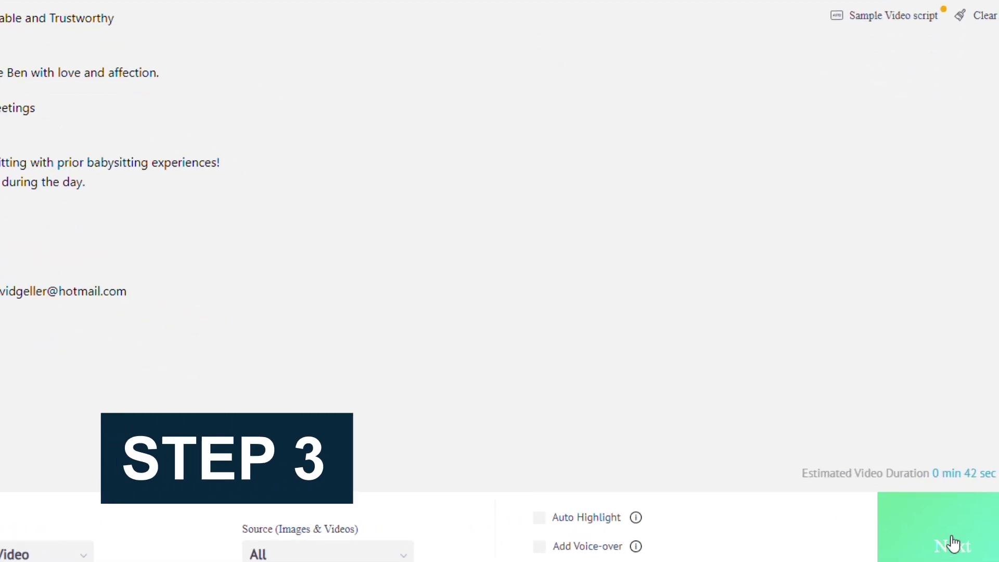
left_click(950, 543)
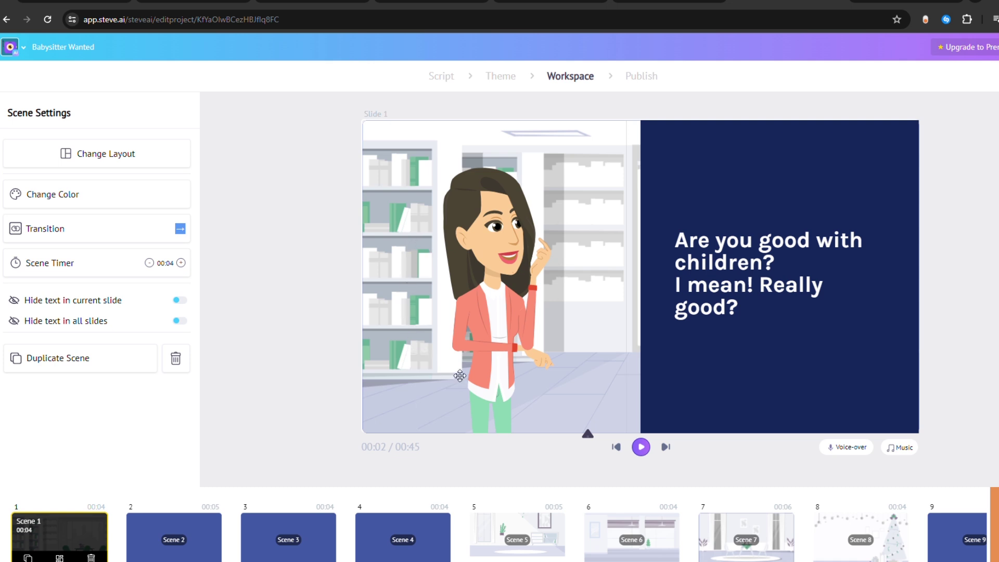
- Preview the Babysitter Wanted animation, stop it, check the scene transitions, and proceed to Publish
left_click(644, 449)
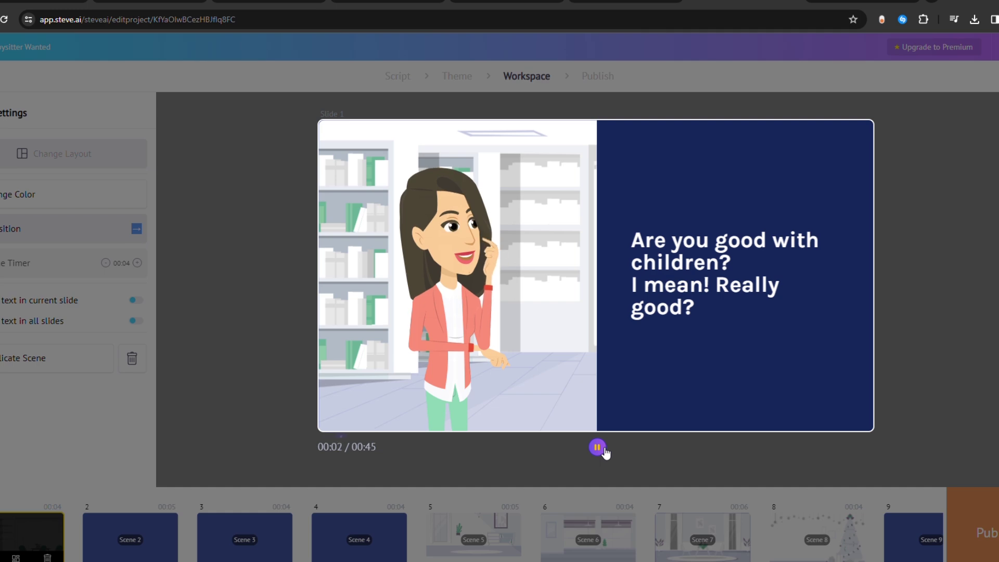
left_click(597, 447)
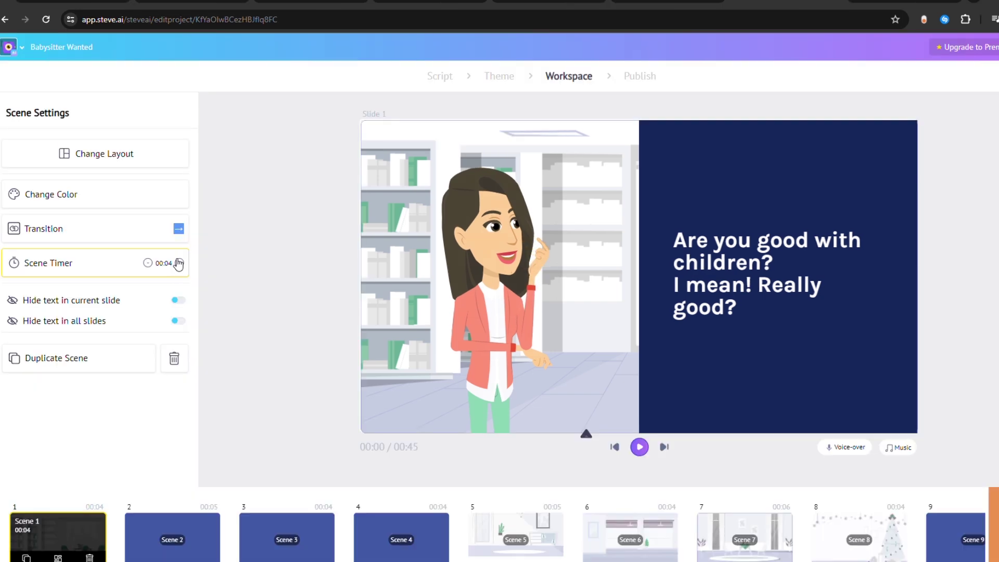
left_click(158, 231)
key("ctrl+a")
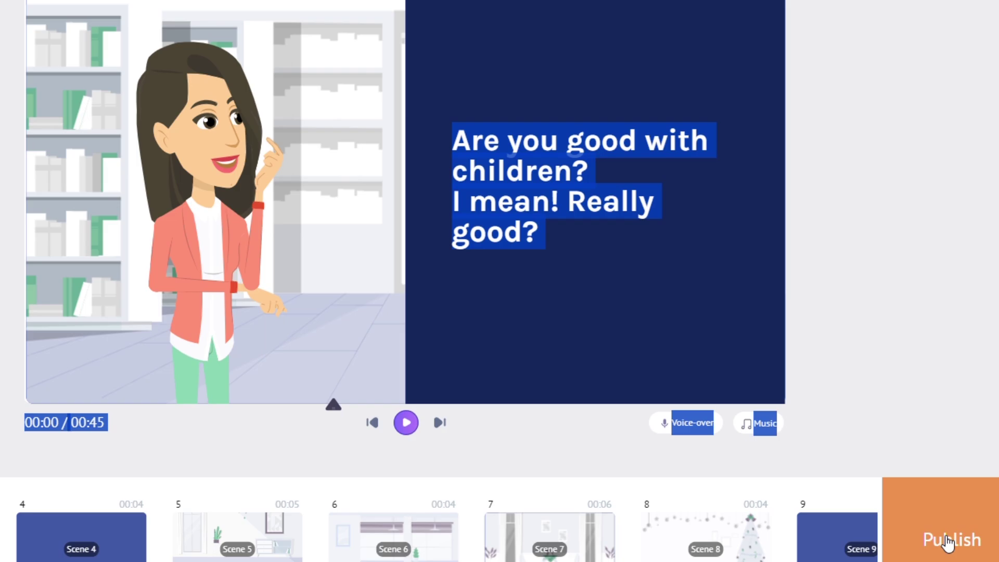
left_click(948, 541)
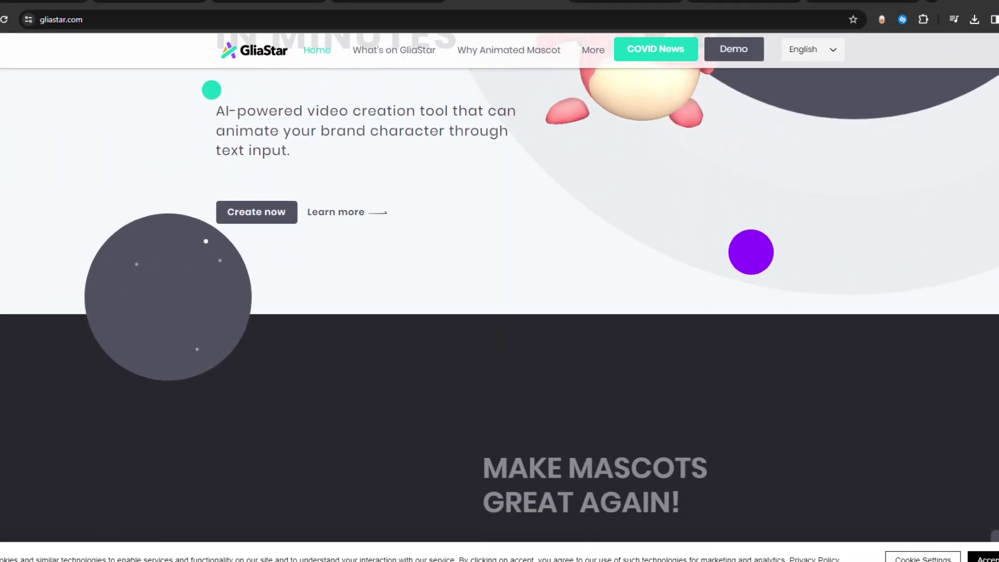
scroll(499, 281, "down", 1)
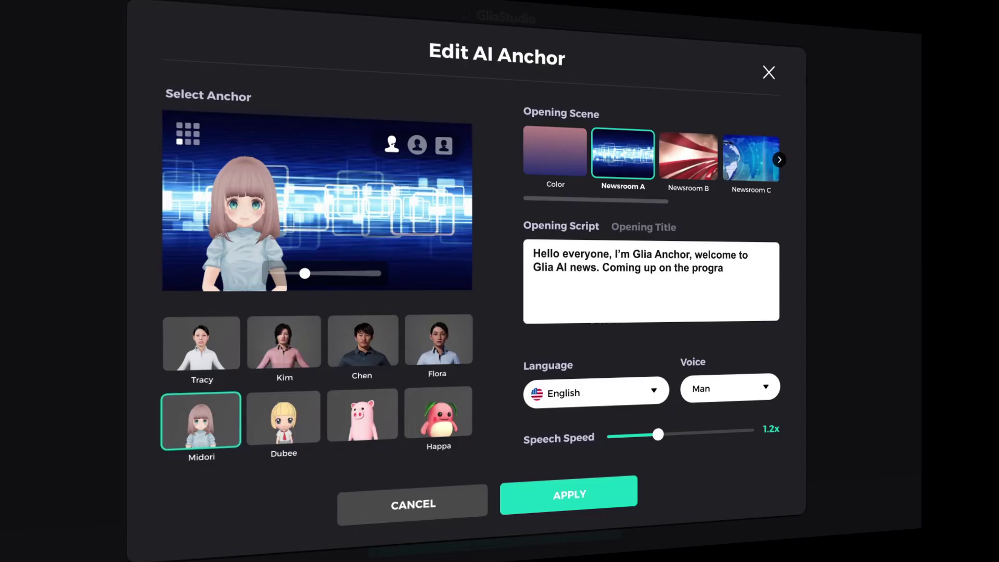
- Check the Midori anchor's languages, scrub its preview, and choose Newsroom A as the opening scene
left_click(652, 387)
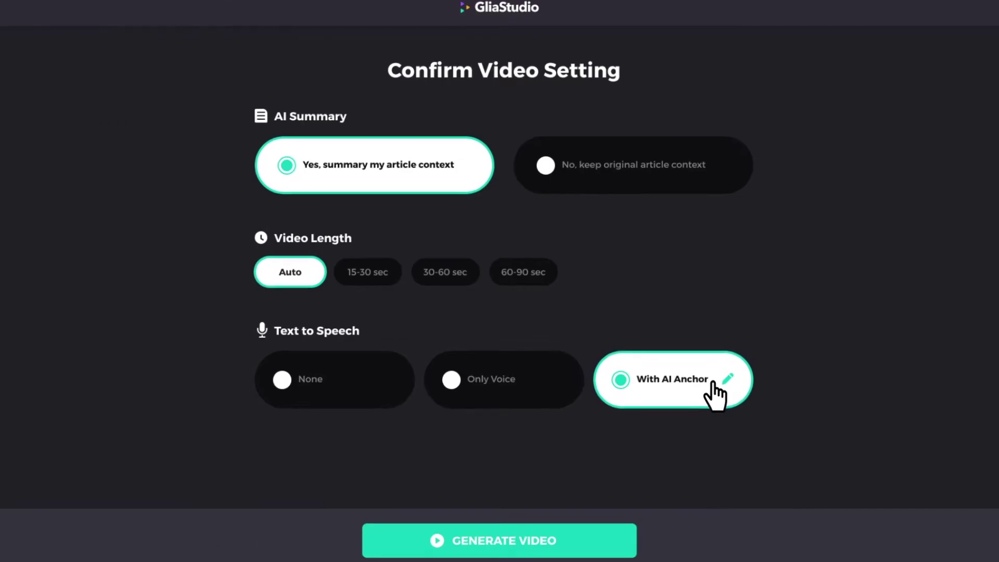
left_click(728, 375)
left_click(495, 319)
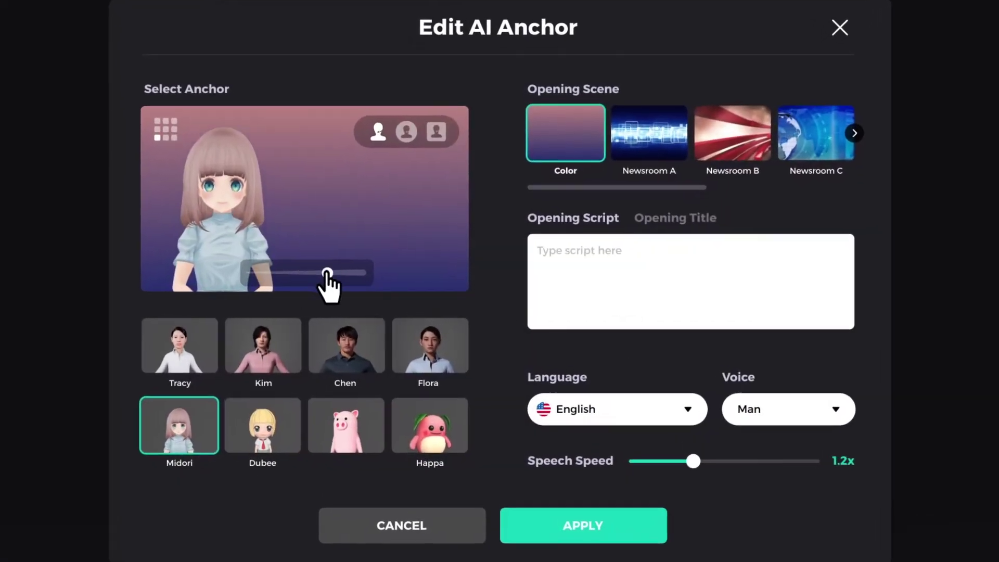
left_click_drag(336, 271, 280, 272)
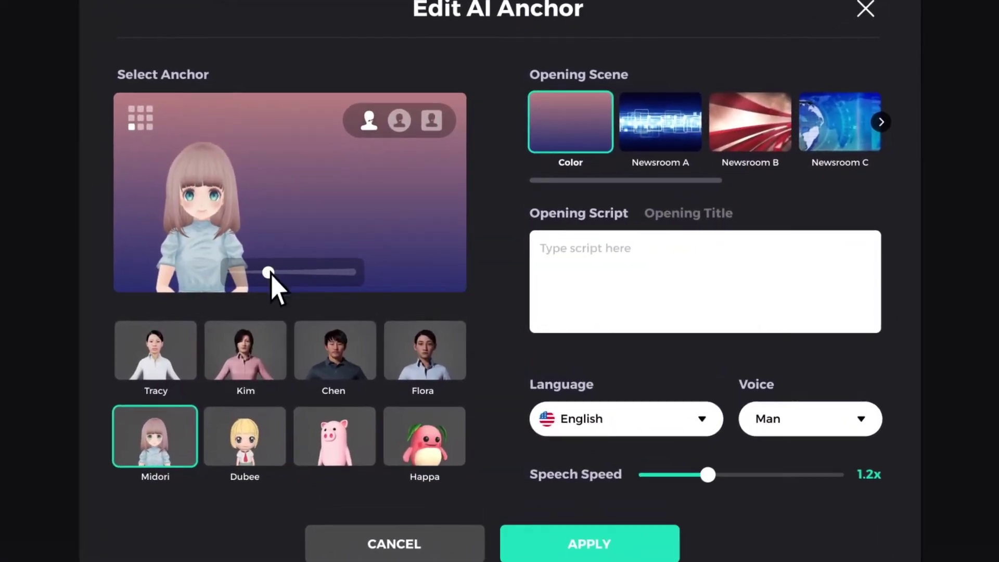
left_click(663, 121)
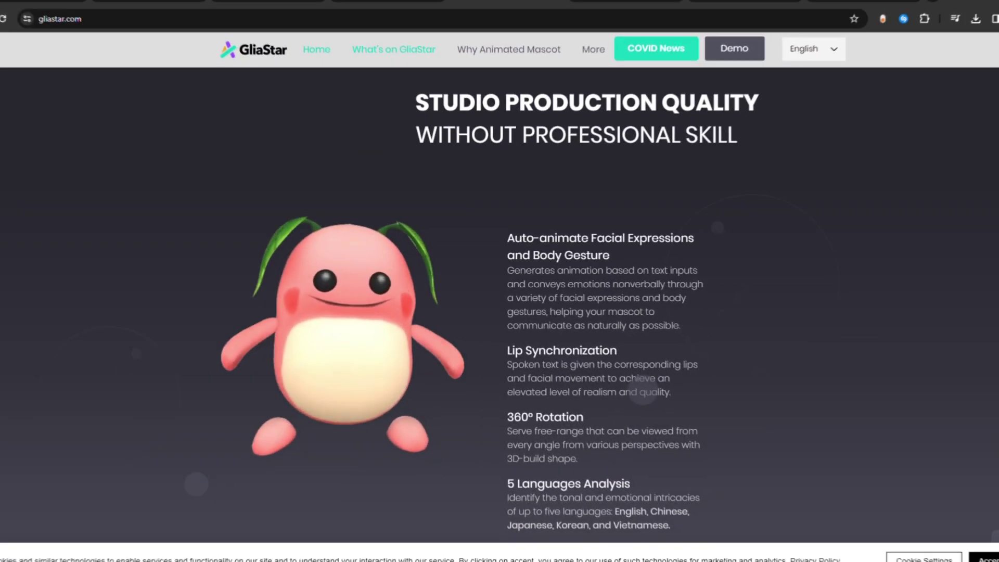
- Browse the GliaStar homepage, open the mascot video trial, and begin a new mascot video
scroll(499, 302, "down", 2)
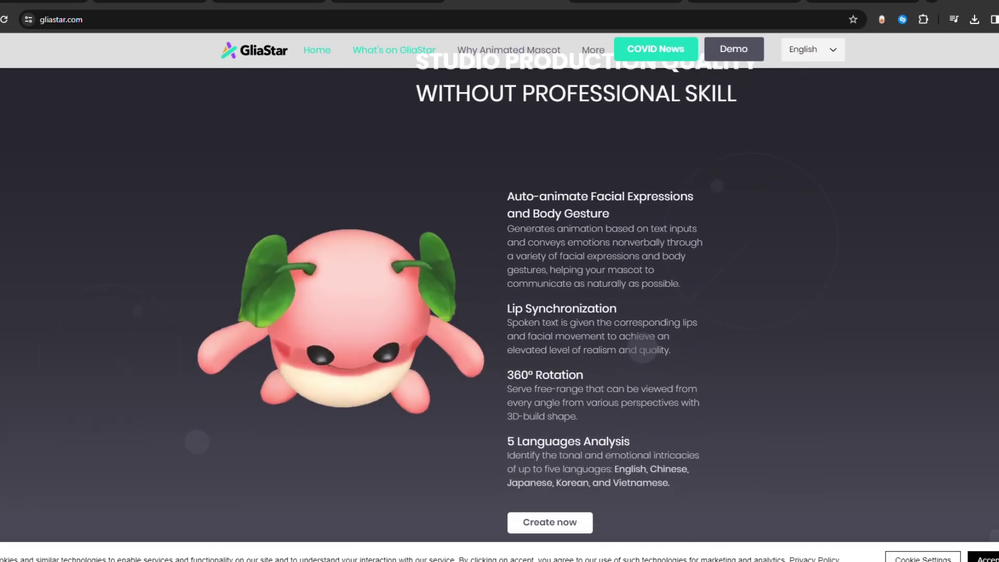
scroll(499, 302, "down", 4)
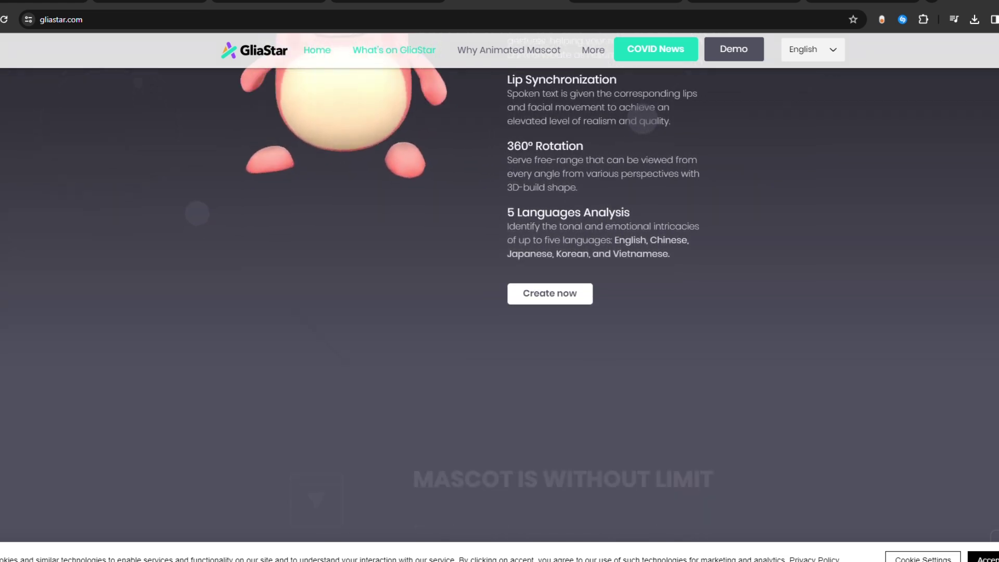
scroll(500, 302, "down", 4)
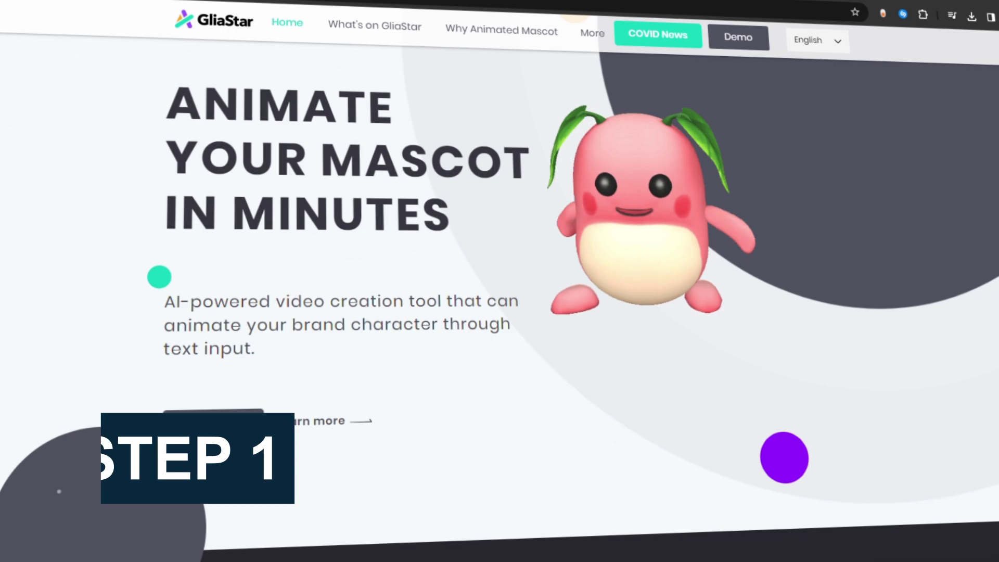
scroll(499, 291, "down", 3)
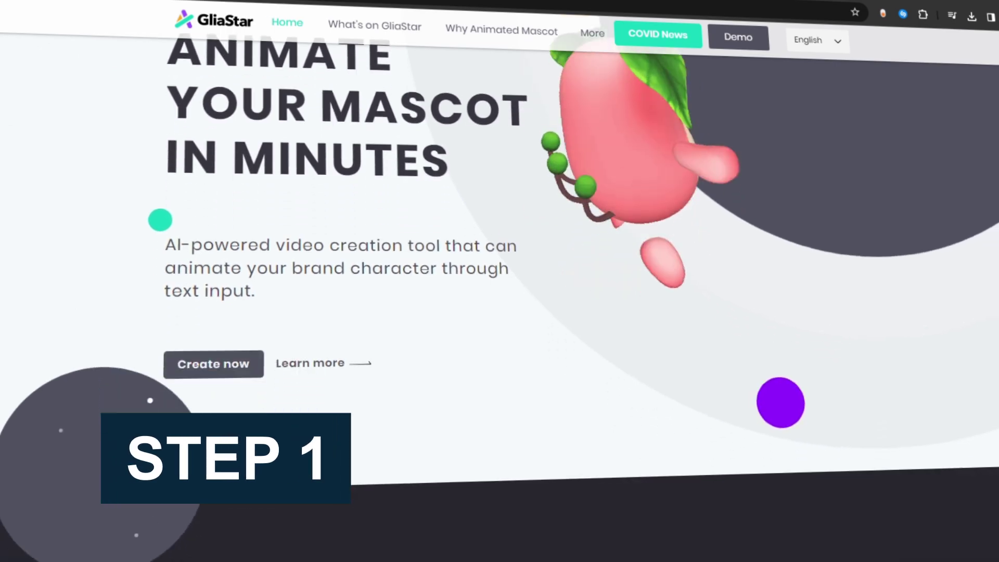
scroll(500, 281, "down", 5)
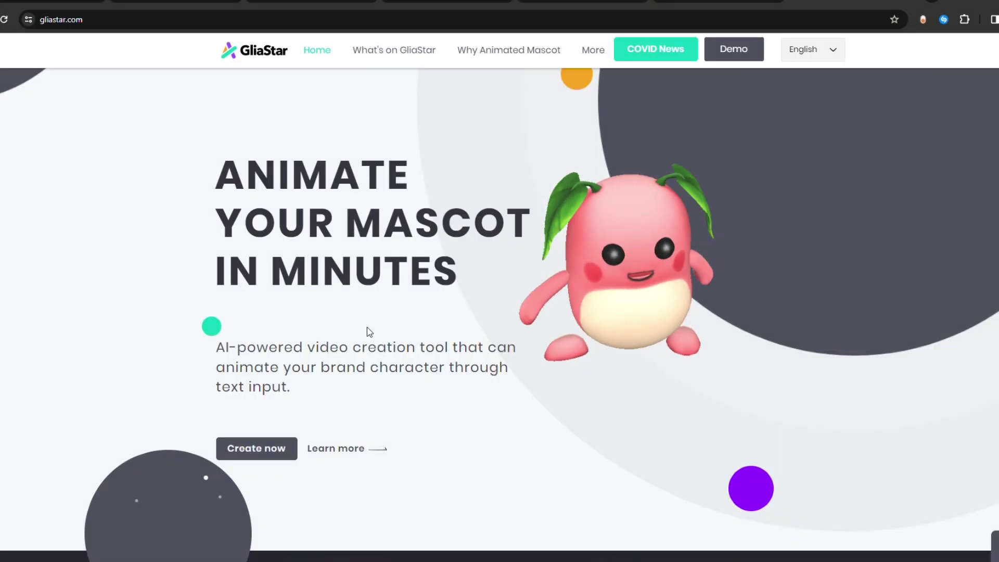
scroll(363, 328, "down", 1)
scroll(297, 350, "up", 1)
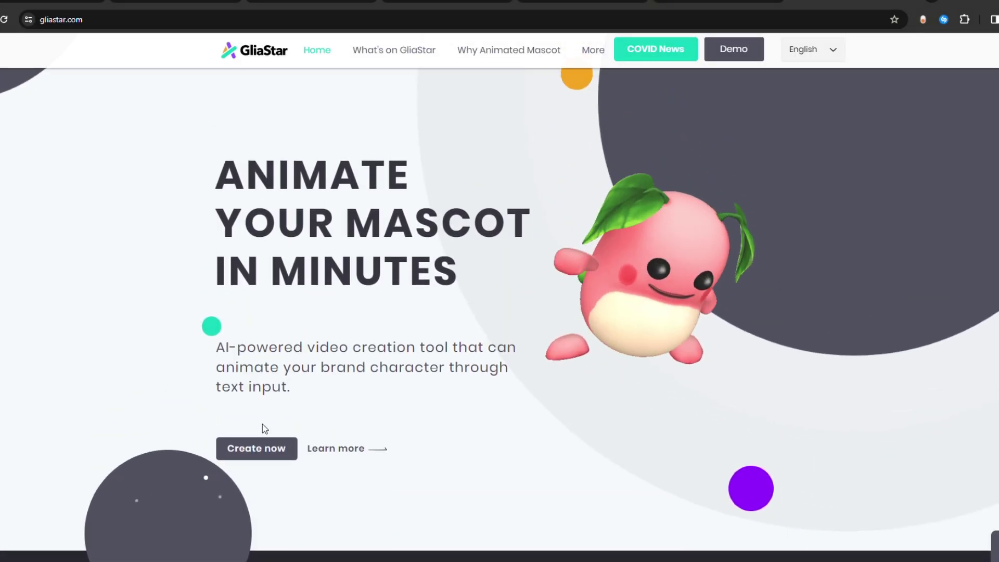
left_click(265, 455)
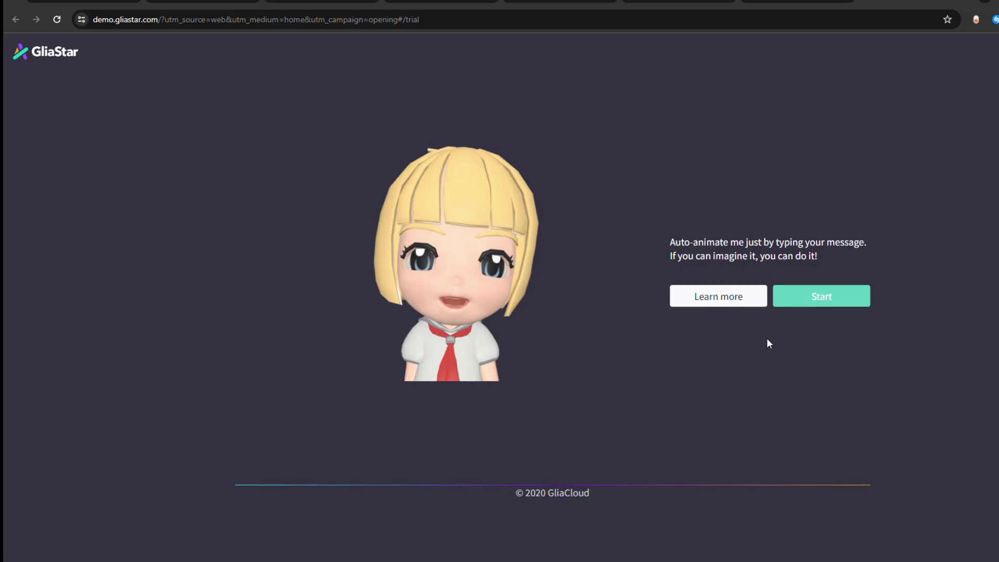
left_click(827, 301)
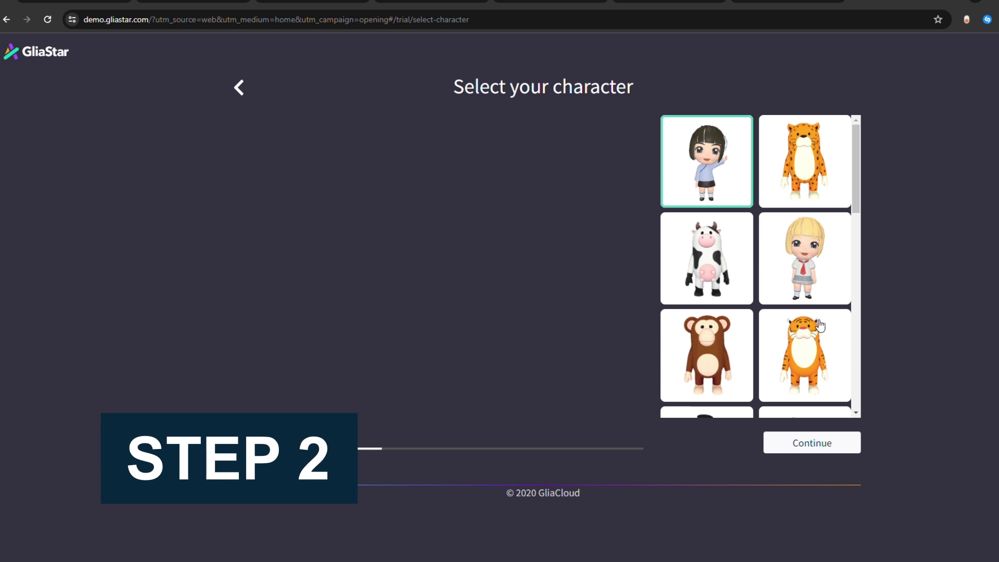
- Confirm the dark-haired girl as the mascot and pick a voice for her message
left_click(801, 447)
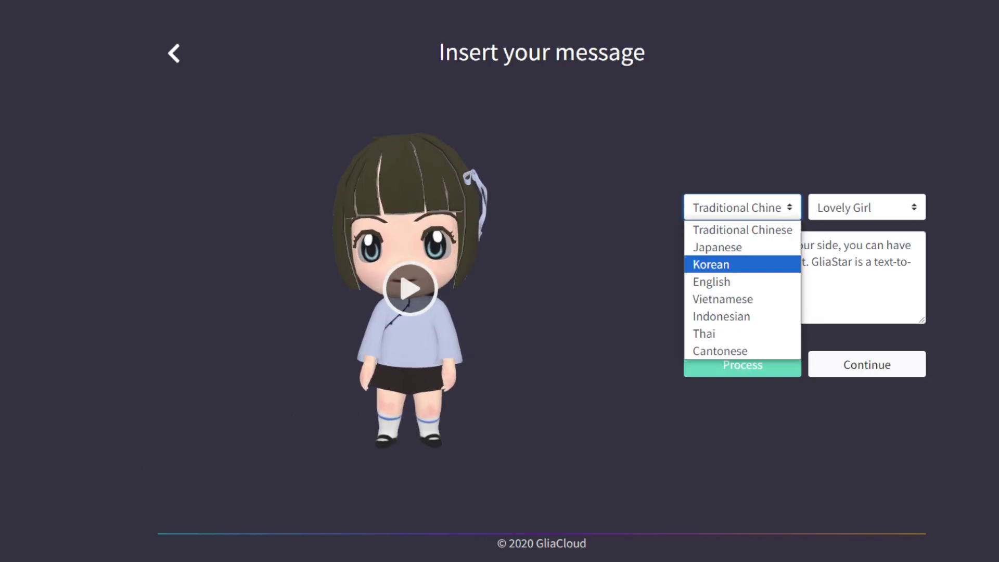
left_click(812, 215)
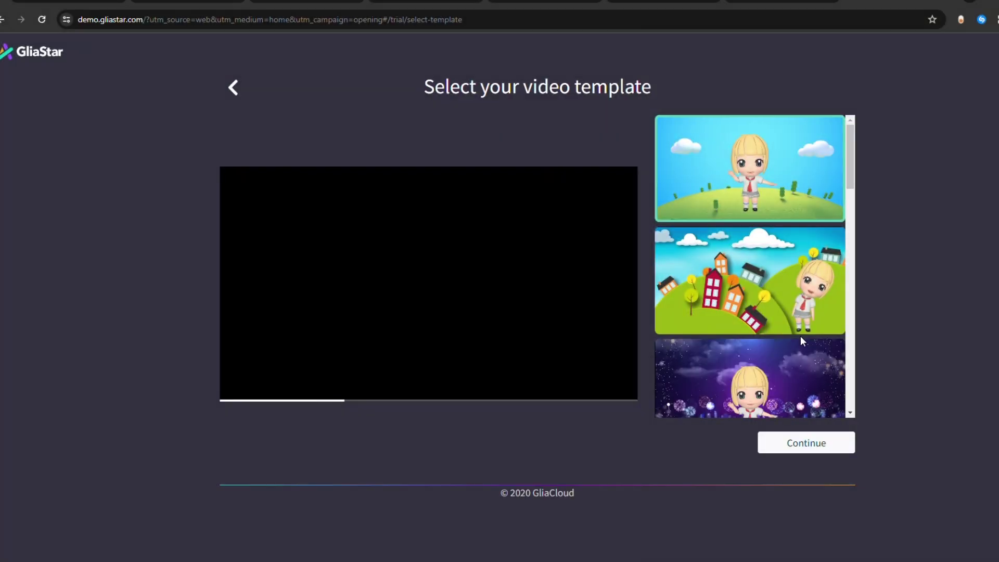
mouse_move(800, 333)
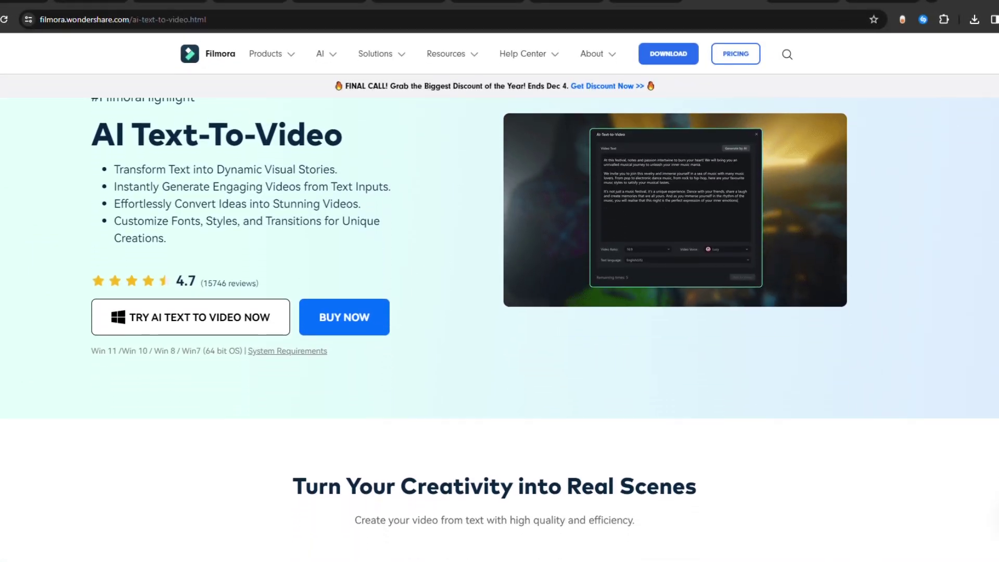
scroll(499, 328, "down", 3)
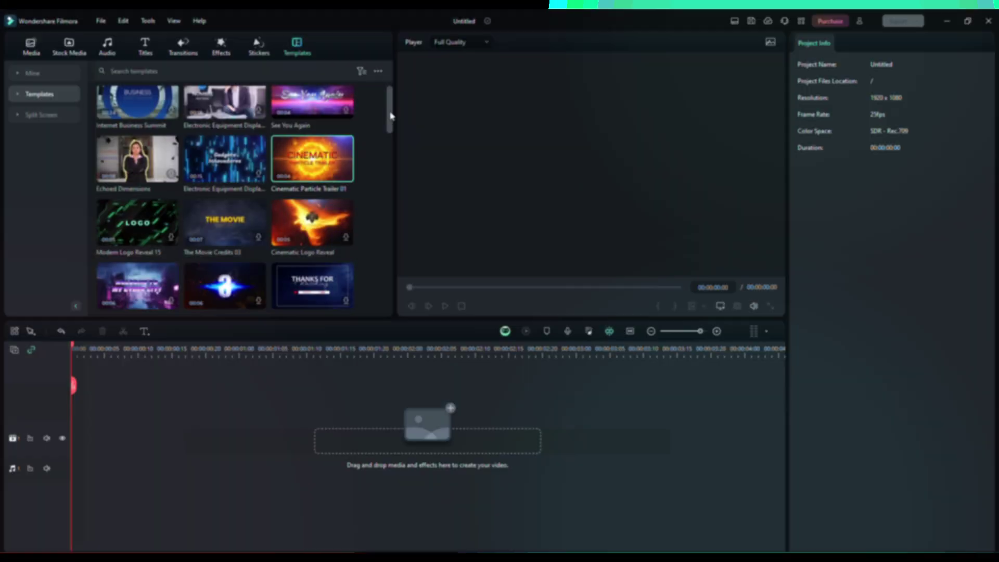
scroll(391, 115, "down", 2)
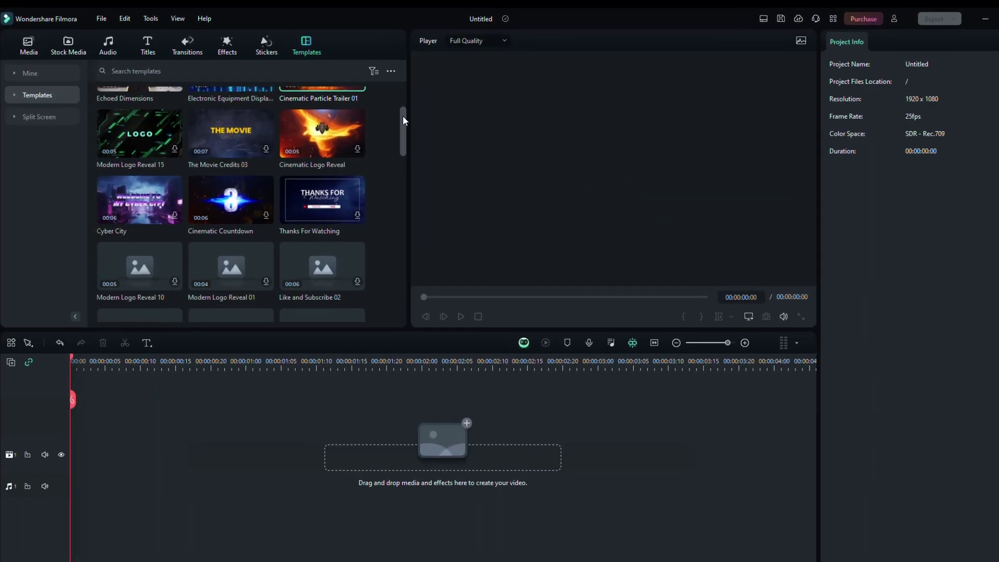
- Drag the Cinematic Particle Trailer 01 template onto video track 1
scroll(401, 113, "up", 2)
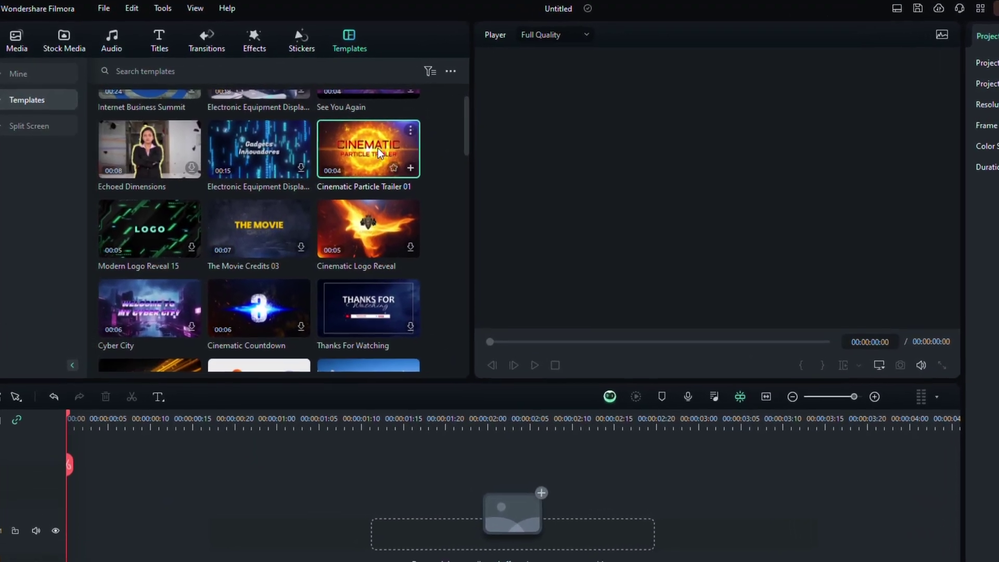
left_click_drag(377, 147, 171, 458)
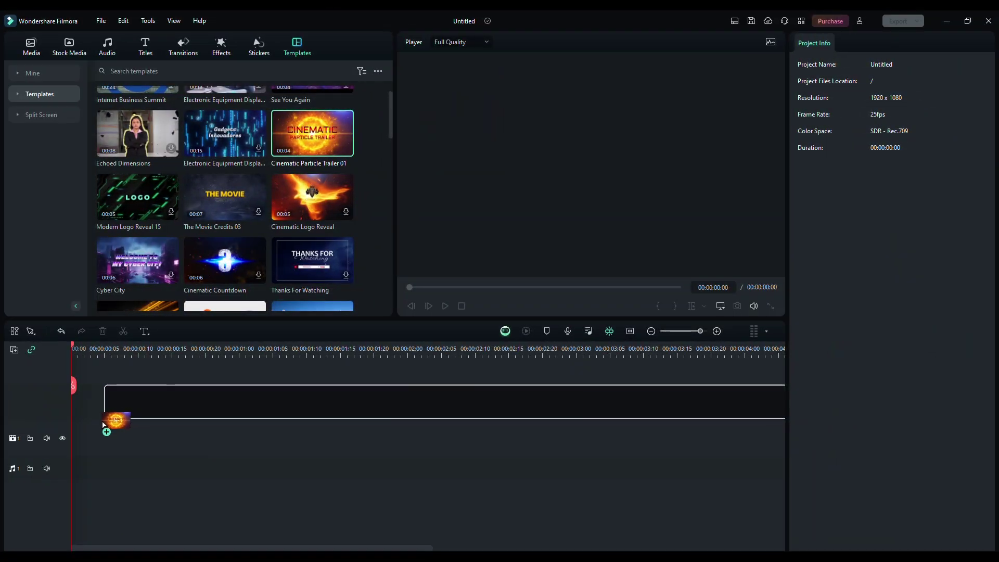
left_click_drag(103, 424, 73, 437)
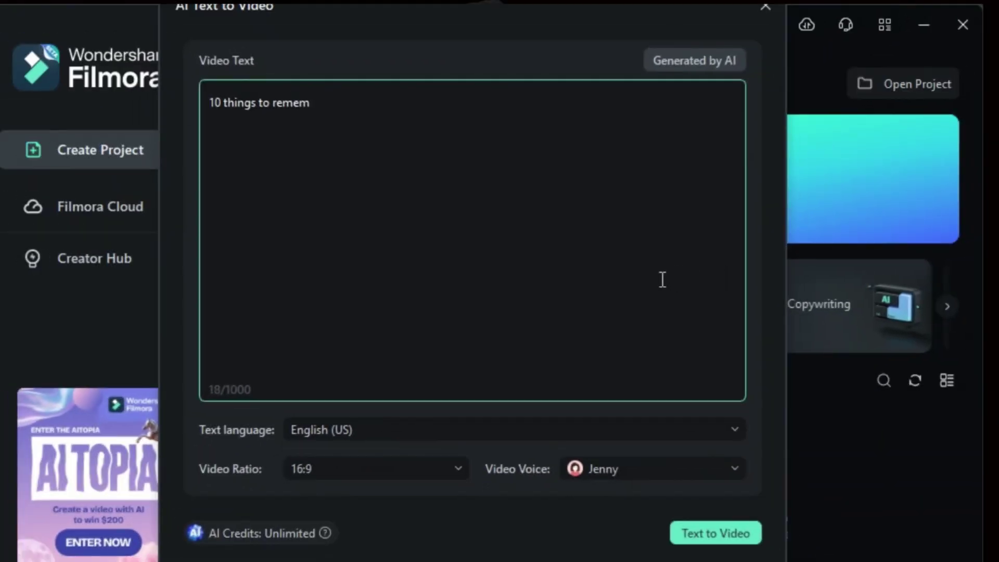
- Try the AI text drafting, then review the clip's Video tab settings
left_click(692, 70)
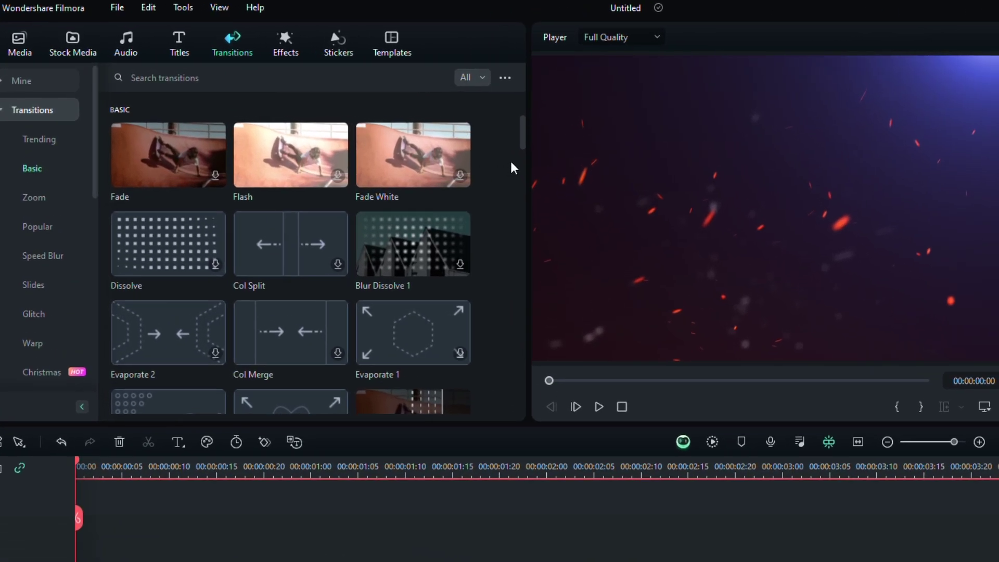
scroll(523, 141, "down", 5)
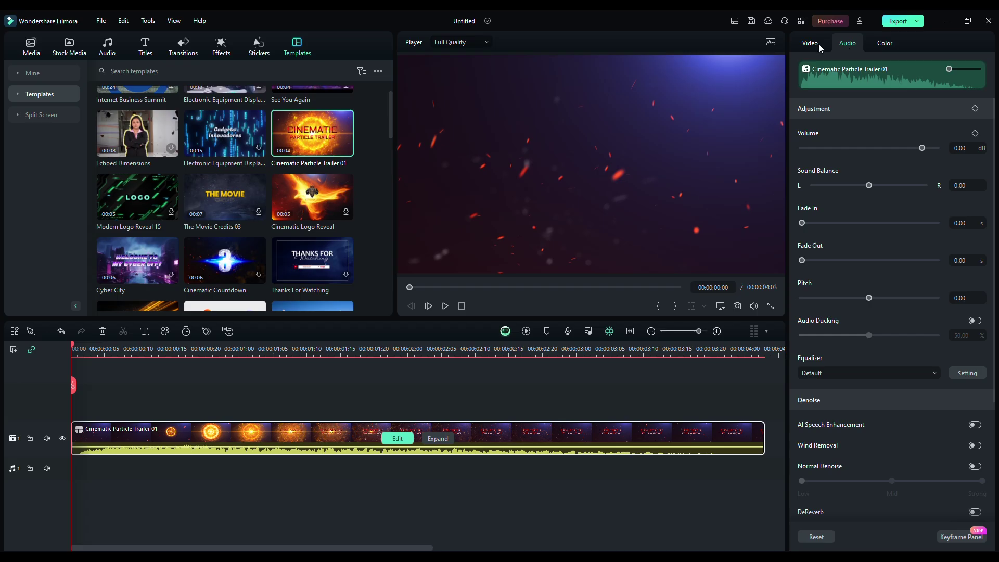
left_click(817, 43)
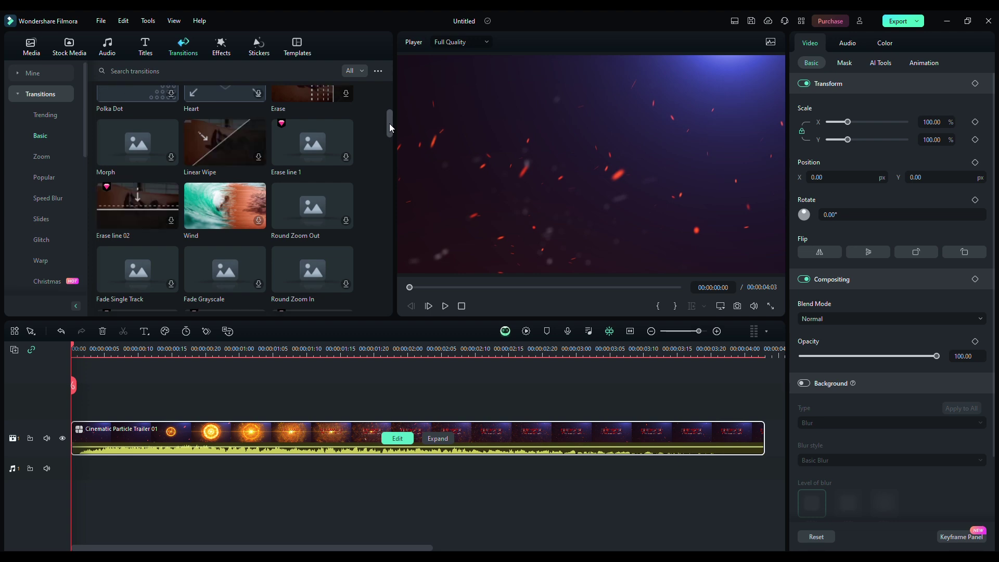
left_click_drag(389, 123, 388, 92)
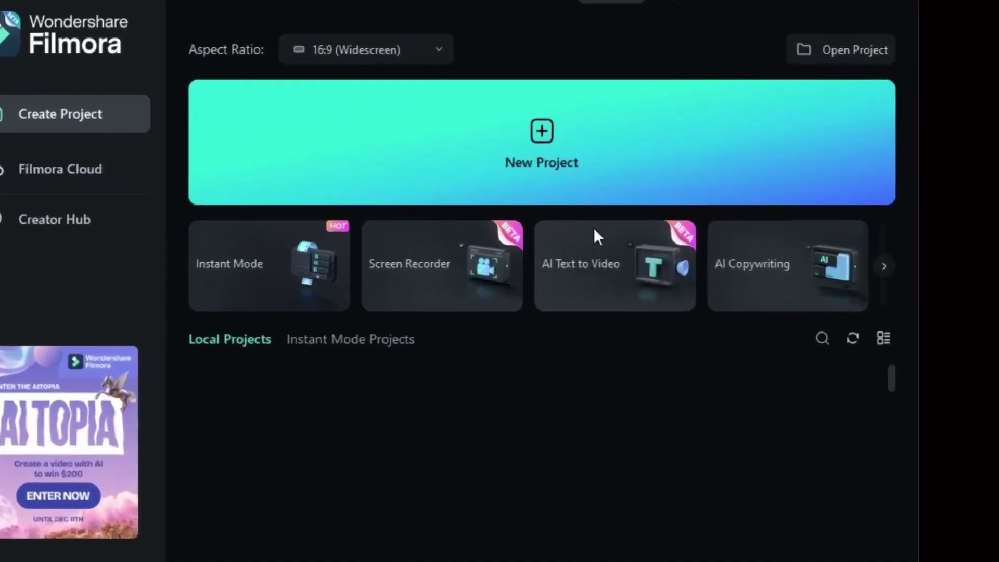
- Generate a video from an AI-written script entering 10, with 16:9 ratio and Jenny narration
left_click(579, 227)
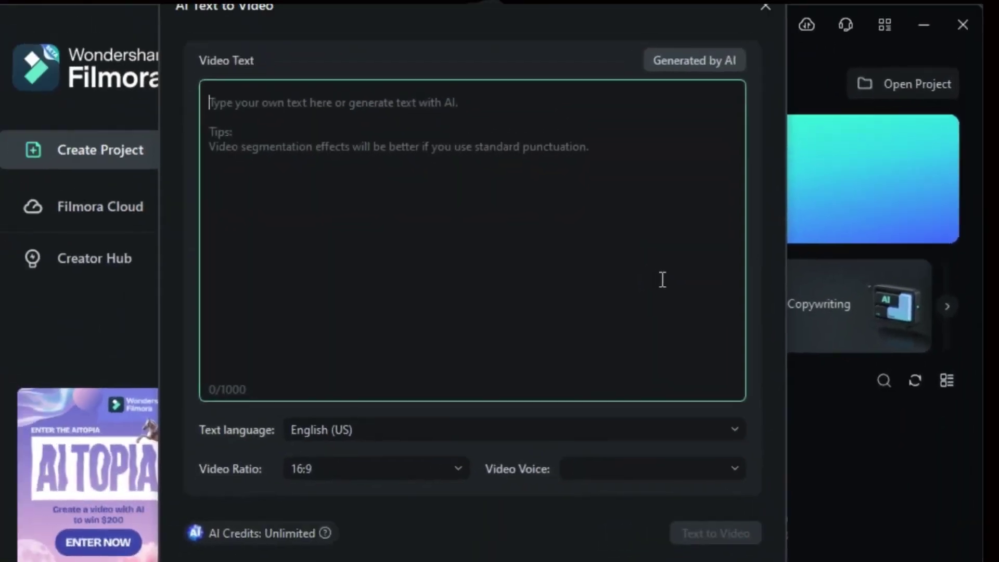
type("10")
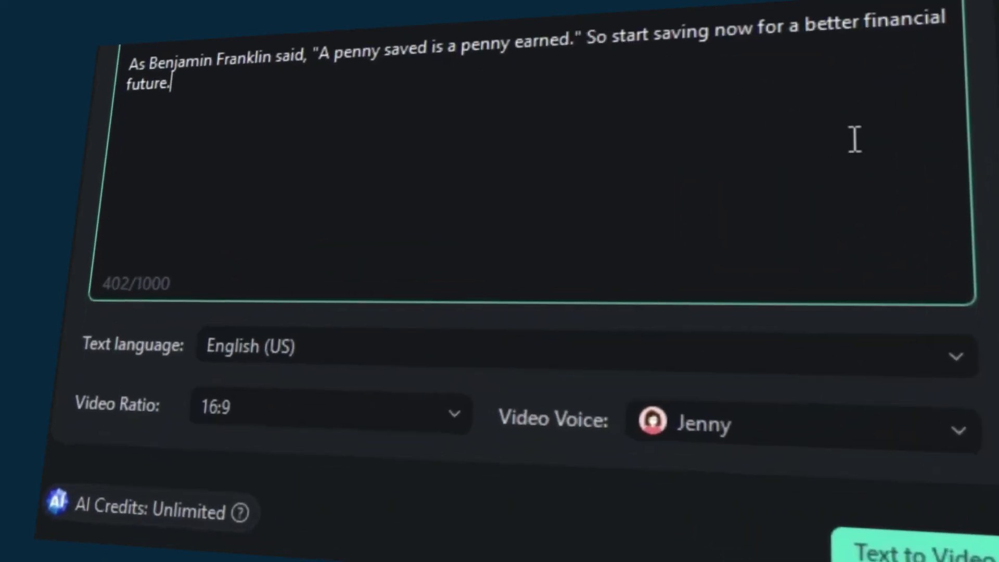
left_click(541, 430)
left_click(468, 413)
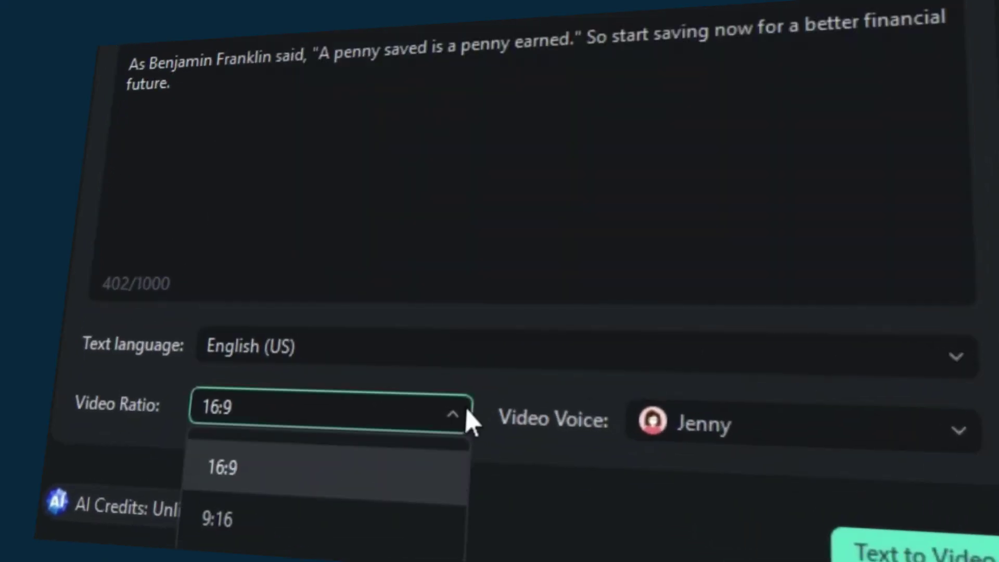
left_click(409, 500)
left_click(700, 424)
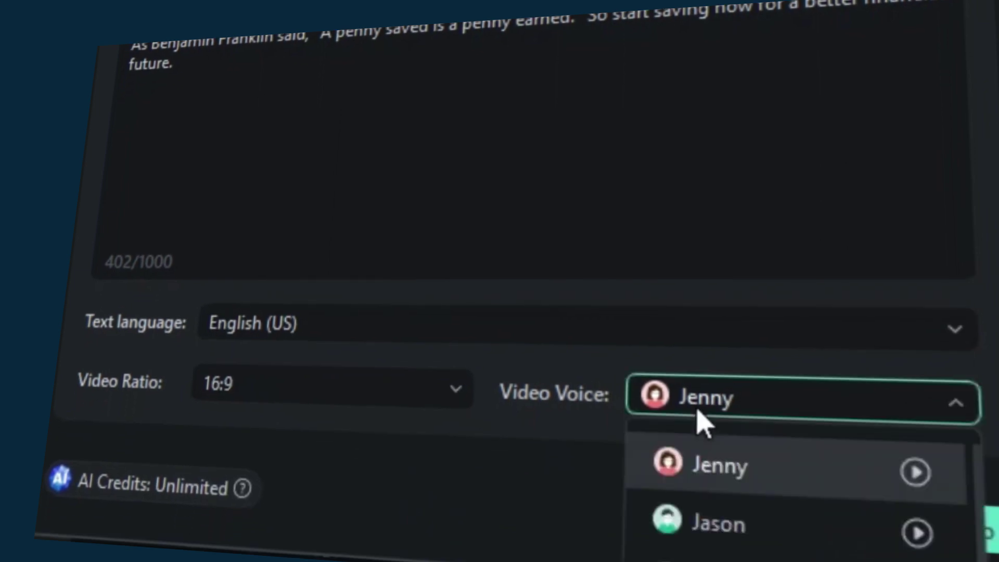
left_click(907, 531)
left_click(907, 530)
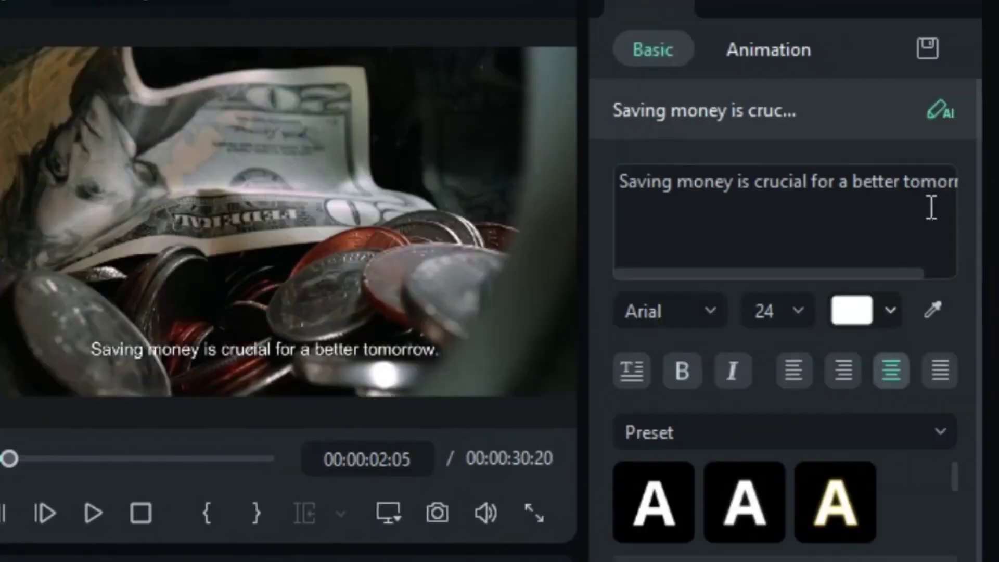
- Select the LoFi Have a Good Mood track and swap in Energy Movement-AI Music from Trending
left_click(931, 207)
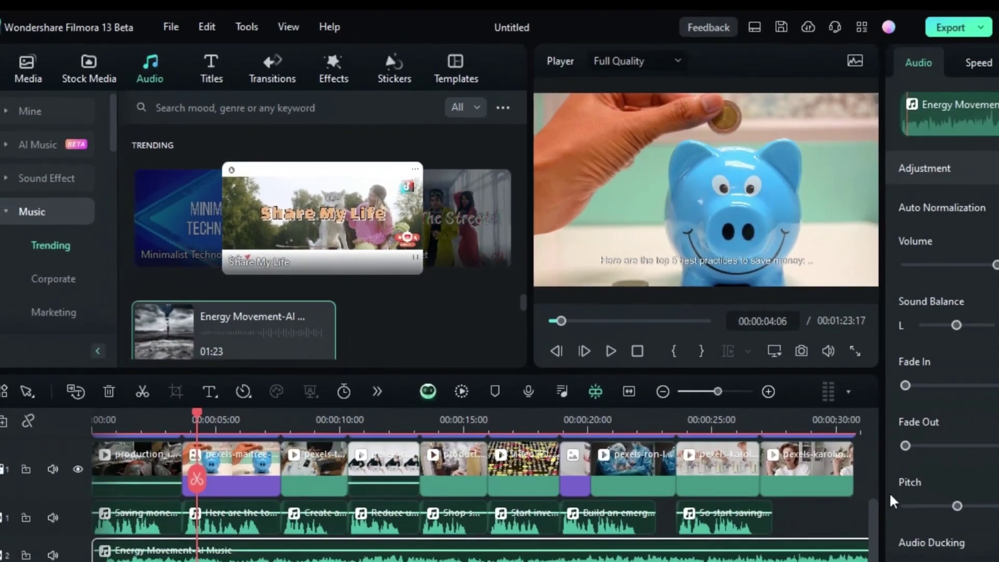
left_click(559, 315)
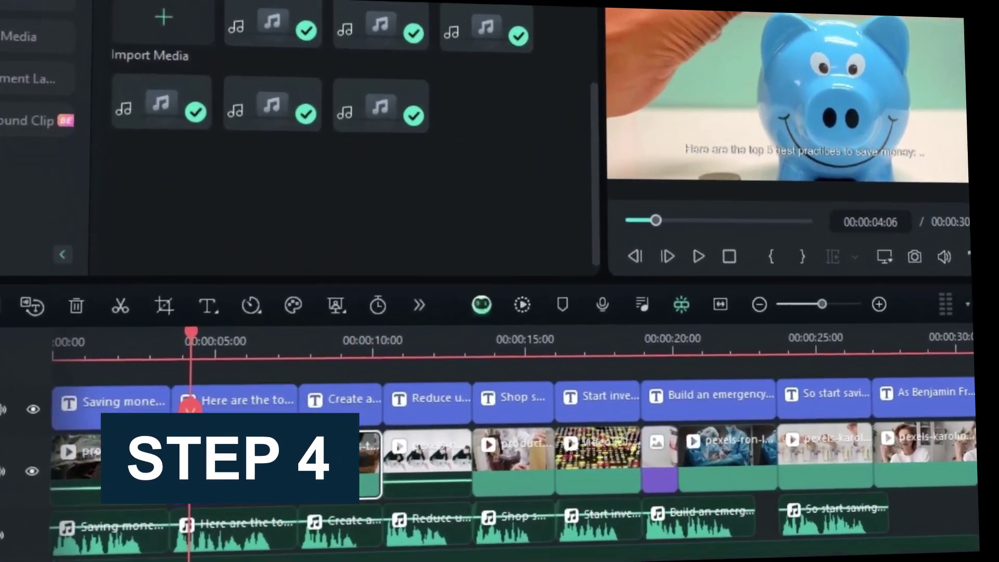
scroll(312, 494, "down", 1)
left_click(291, 544)
left_click(130, 68)
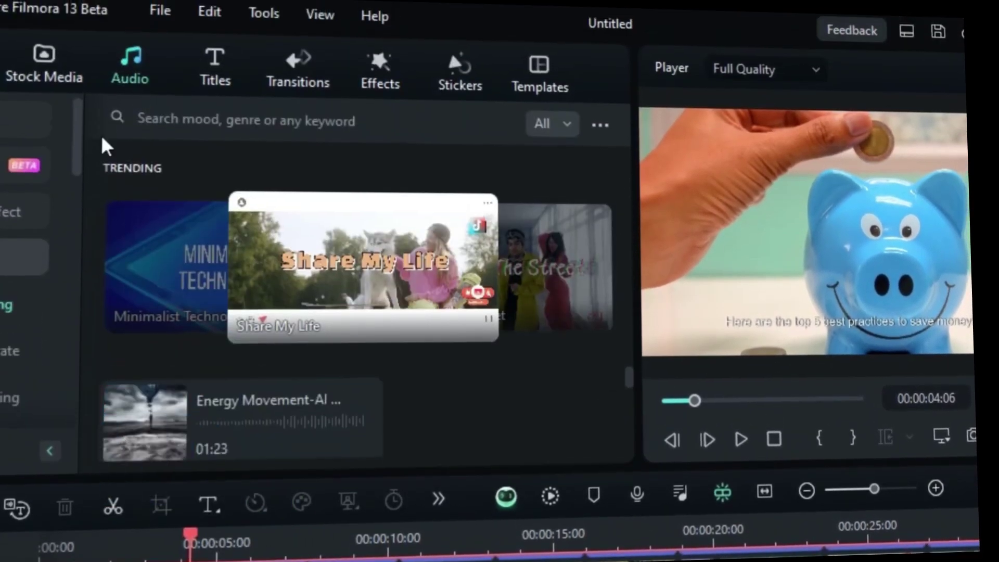
left_click(111, 388)
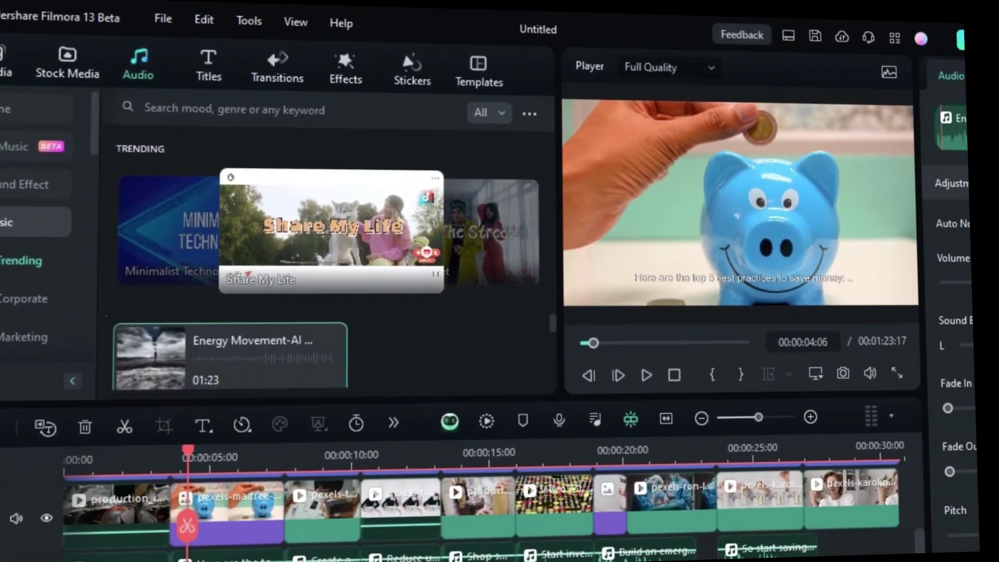